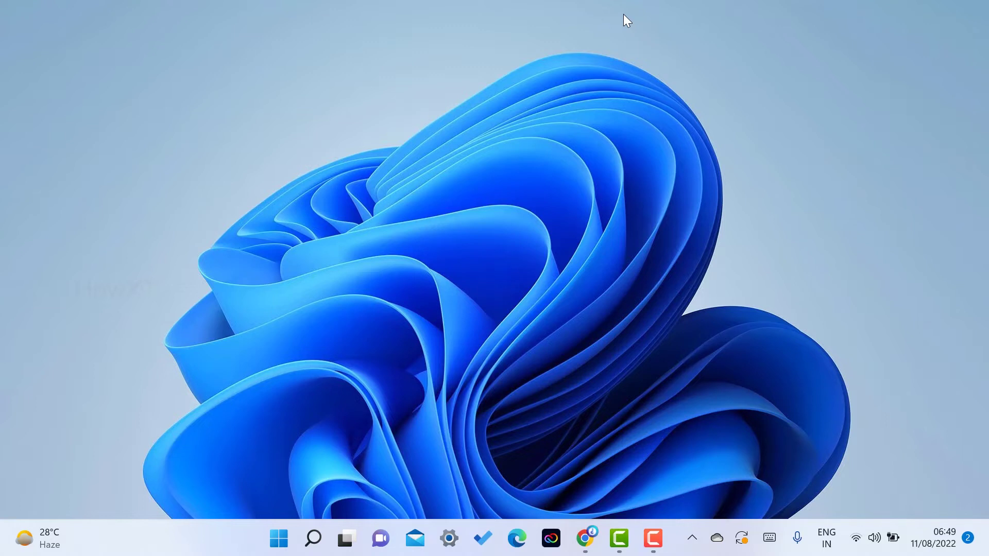
# Step: Launch Device Manager from the Start button's Win+X menu
pyautogui.rightClick(278, 543)
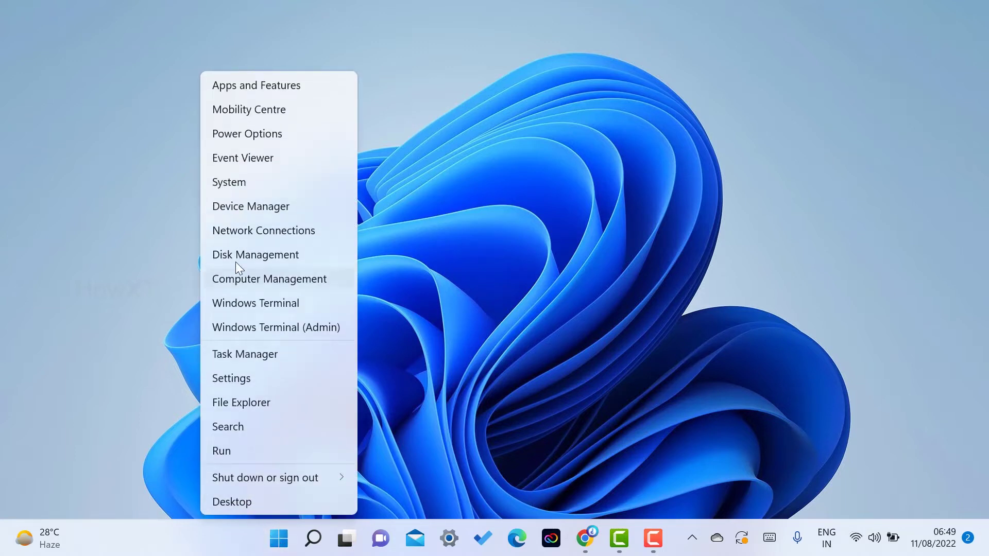
pyautogui.click(244, 209)
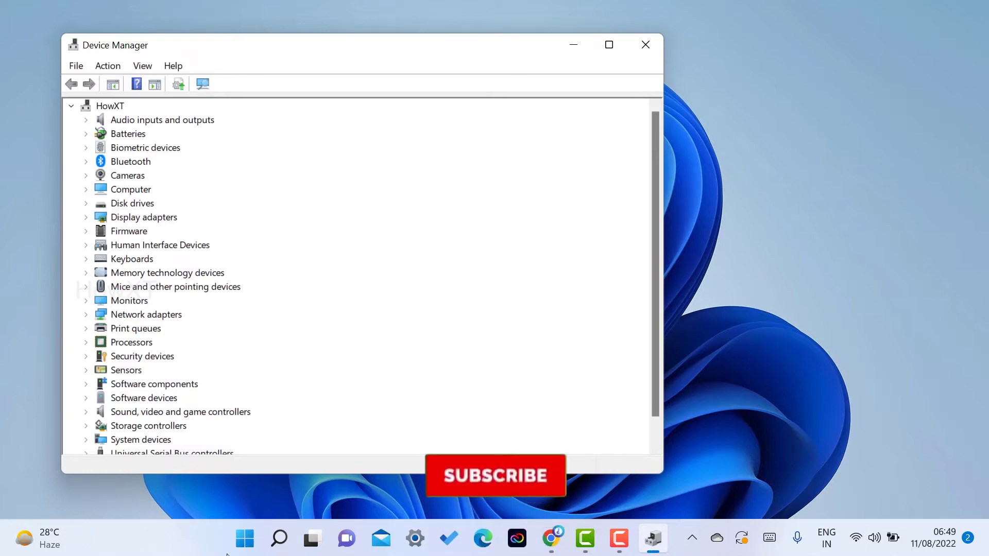
pyautogui.press('super')
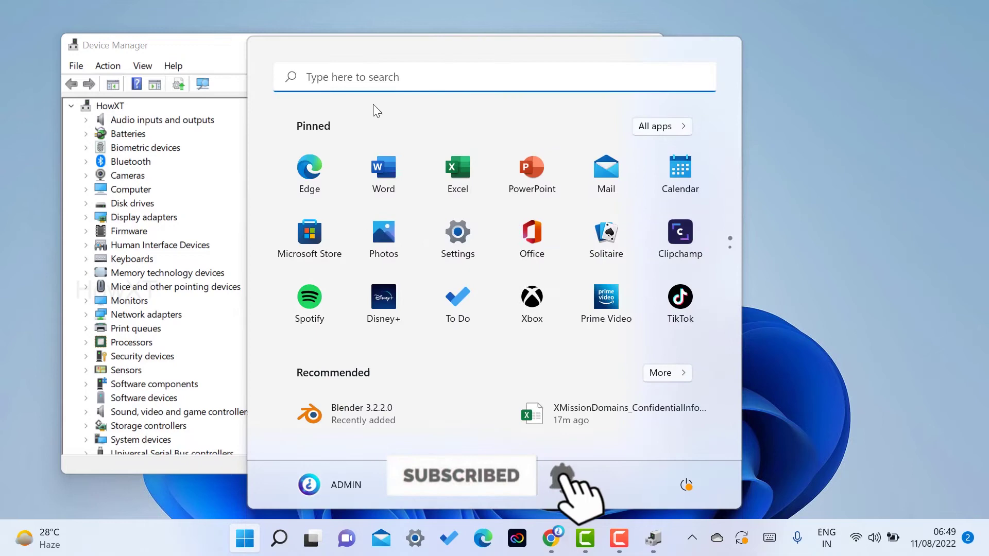
pyautogui.click(366, 77)
pyautogui.write('dive')
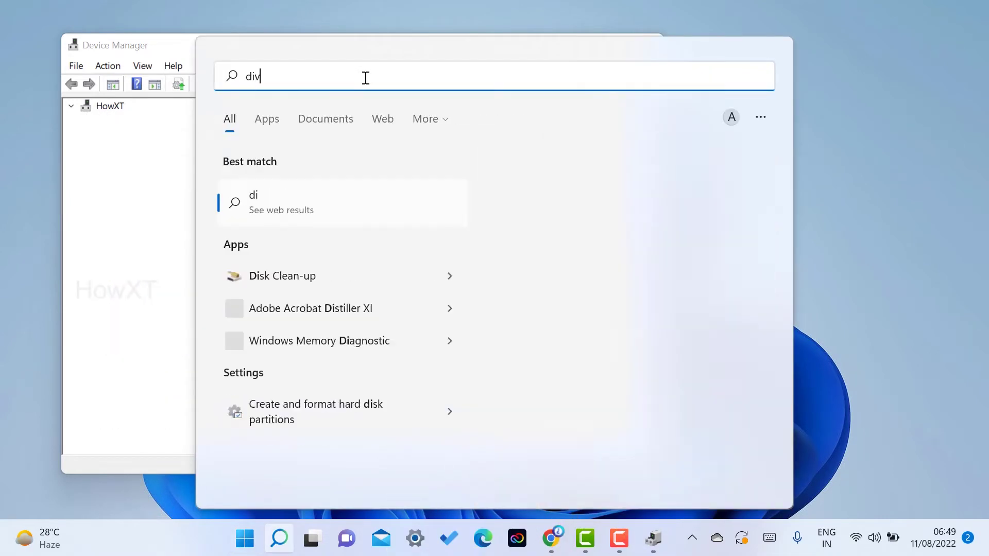
pyautogui.click(326, 204)
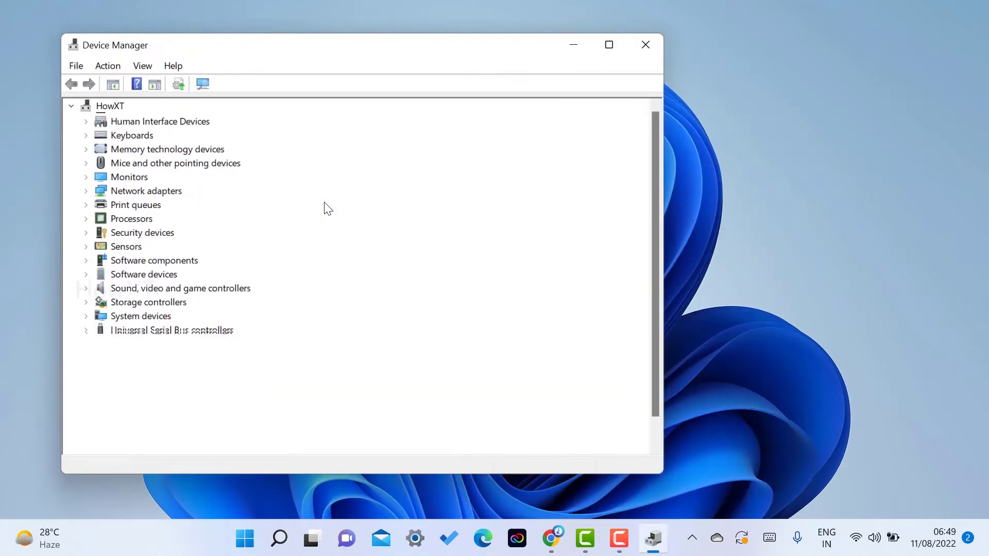
pyautogui.moveTo(256, 57); pyautogui.dragTo(514, 66)
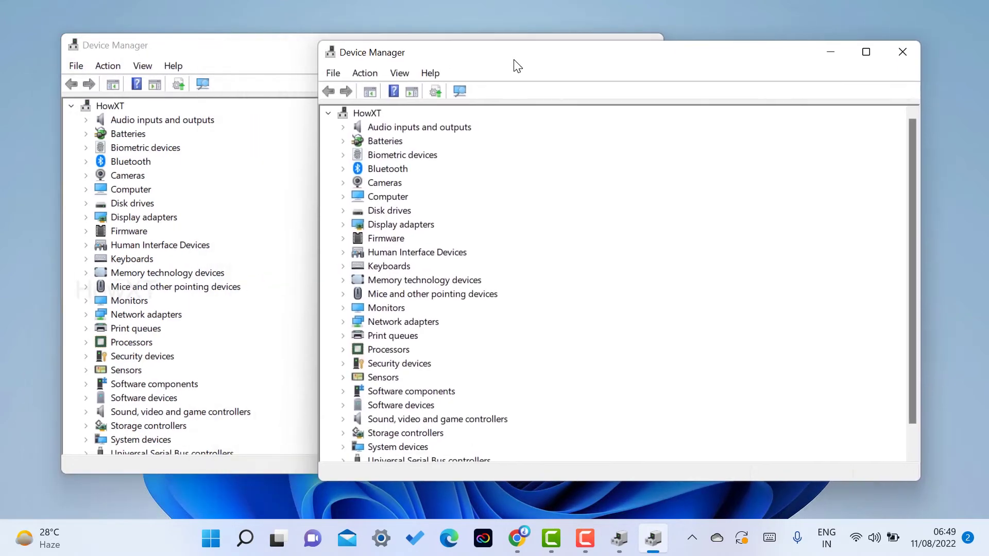
pyautogui.click(210, 538)
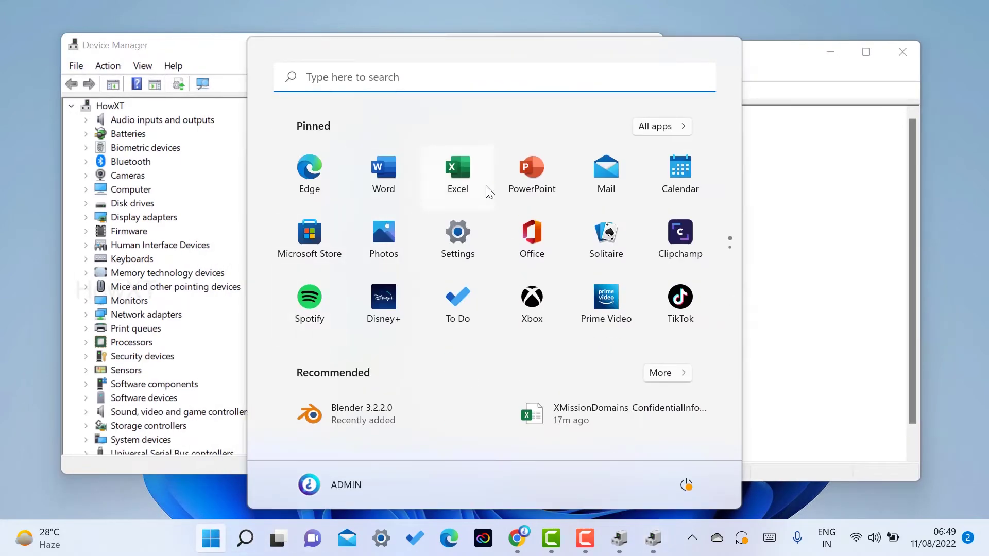
pyautogui.click(3, 261)
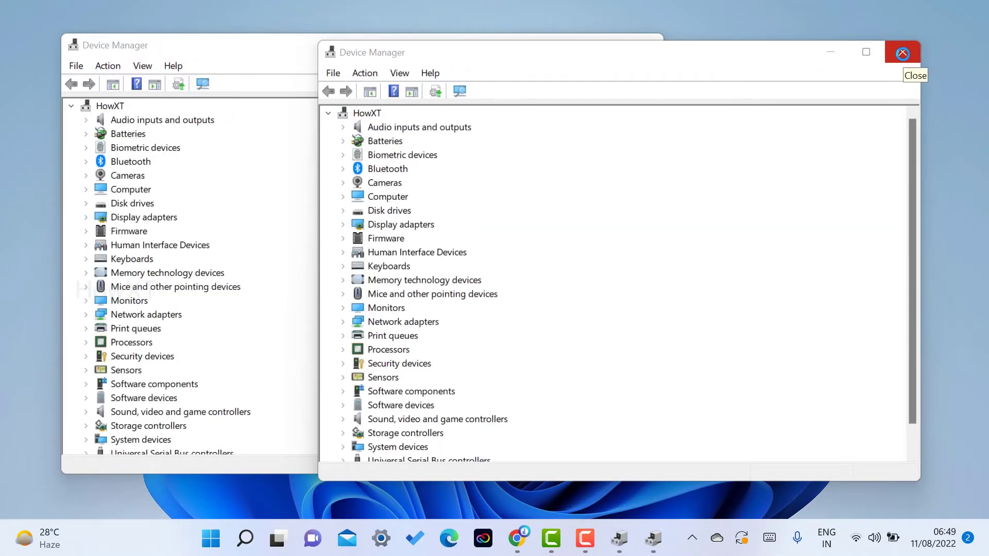
pyautogui.click(903, 53)
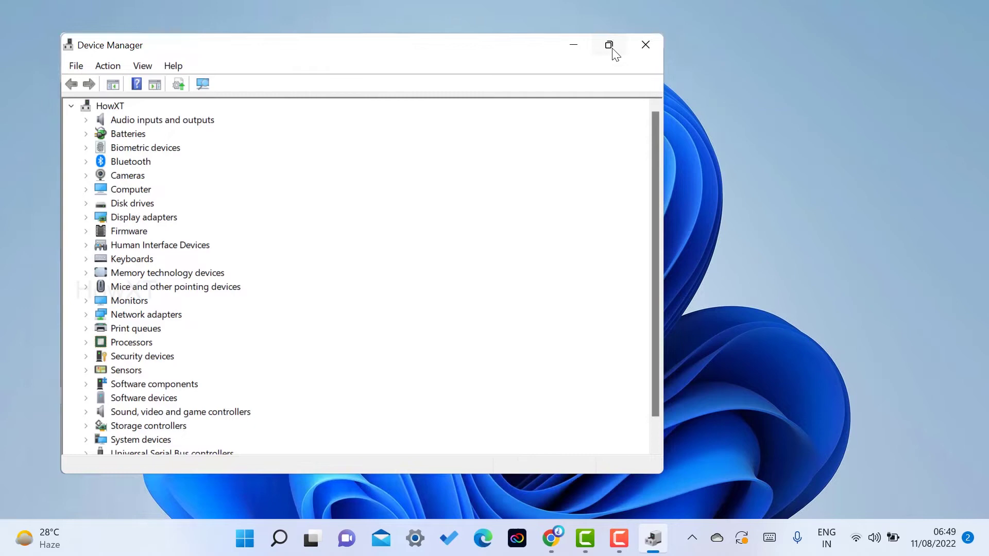
# Step: Maximize Device Manager and expand Network adapters to reveal the Intel I219-V adapter
pyautogui.click(610, 46)
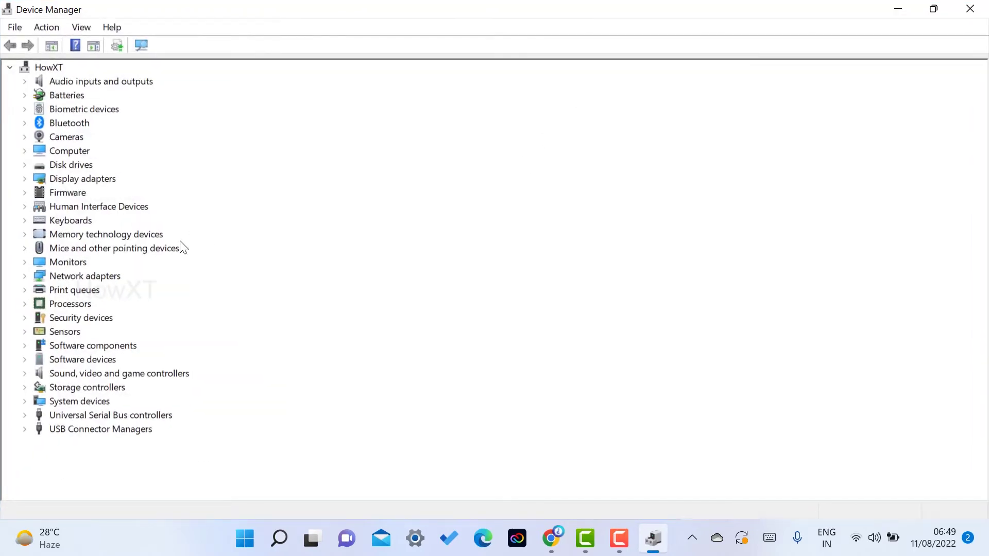
pyautogui.click(26, 277)
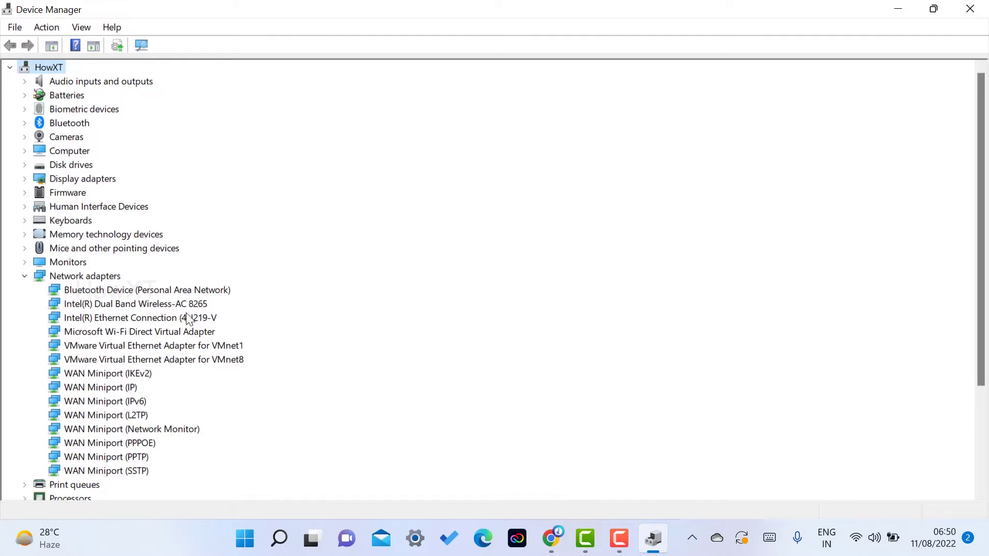
pyautogui.scroll(-3, 74, 329)
# Step: Start Update driver for the Intel I219-V adapter and choose Browse my computer for drivers
pyautogui.rightClick(67, 318)
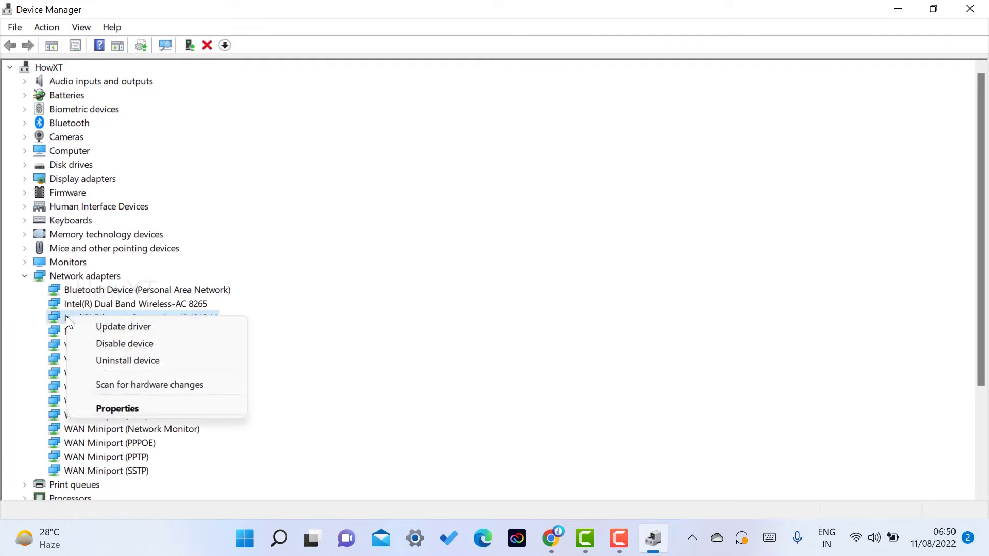
pyautogui.click(110, 328)
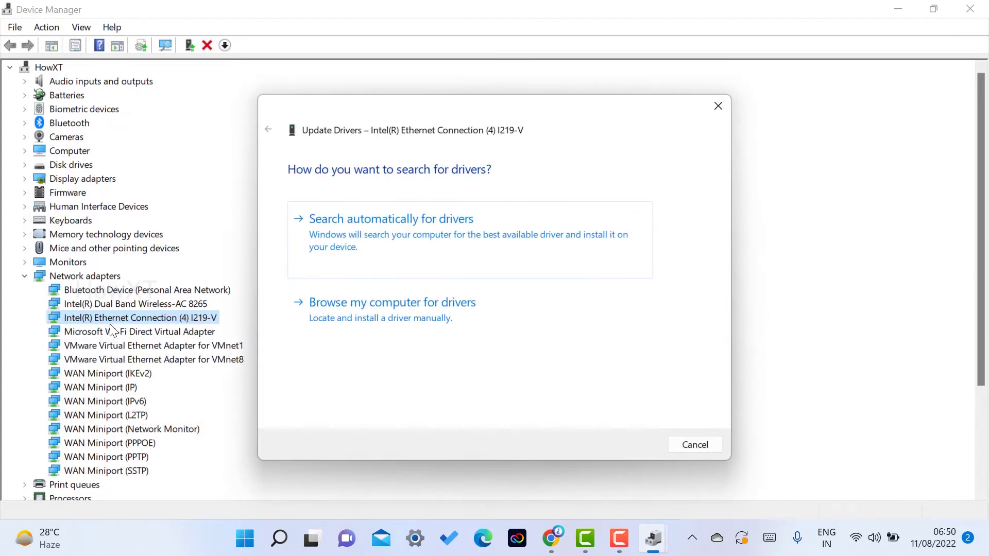
pyautogui.click(423, 243)
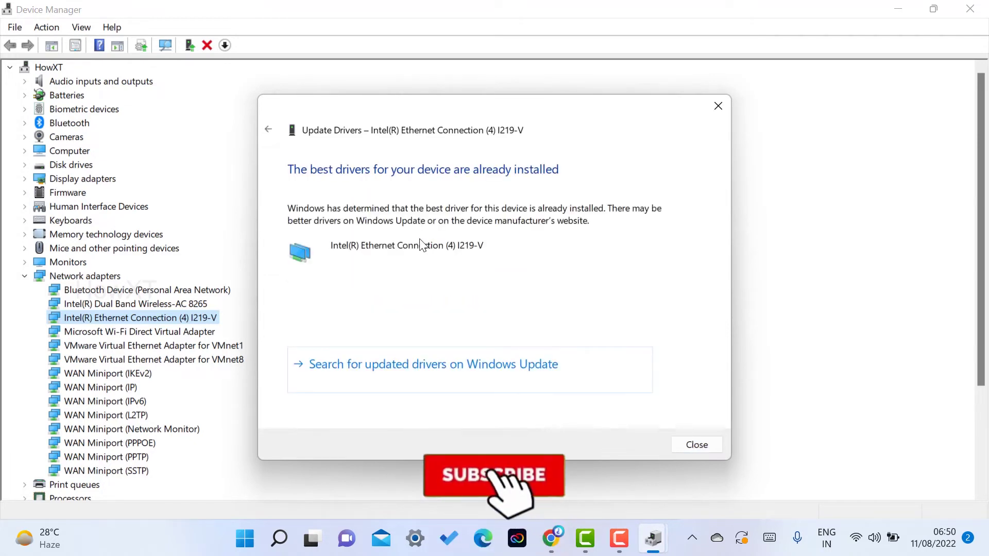
pyautogui.click(267, 129)
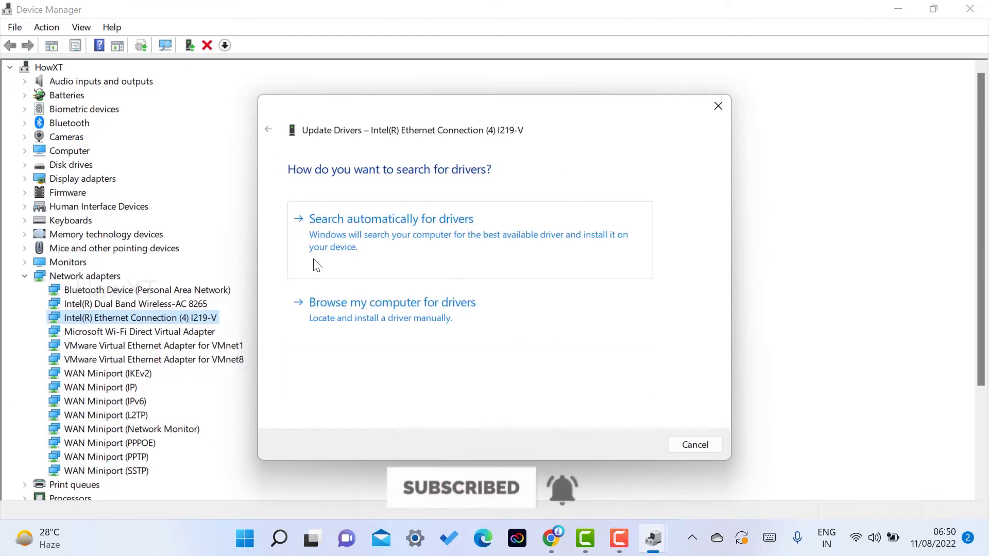
pyautogui.click(355, 306)
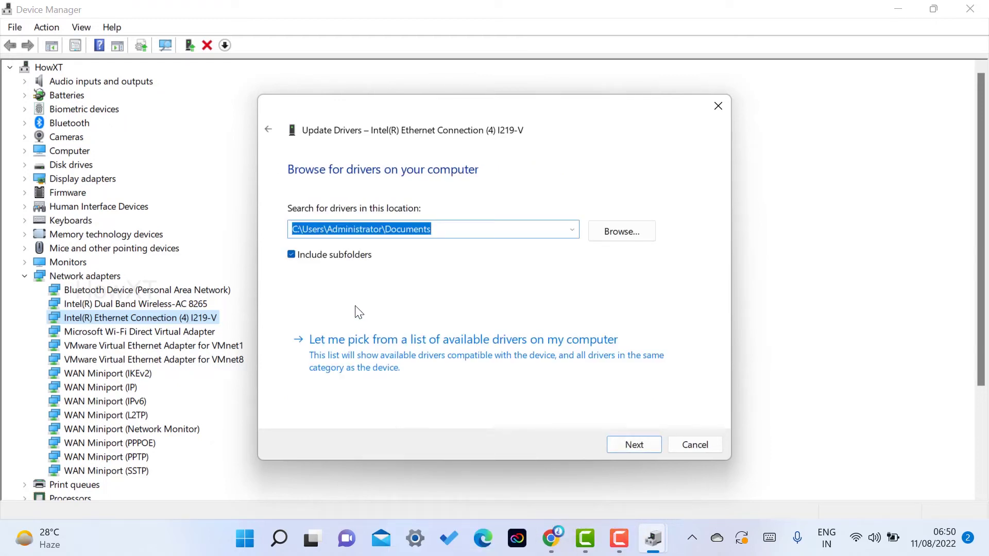
# Step: Launch Google Chrome from Start search and pick a profile
pyautogui.click(245, 538)
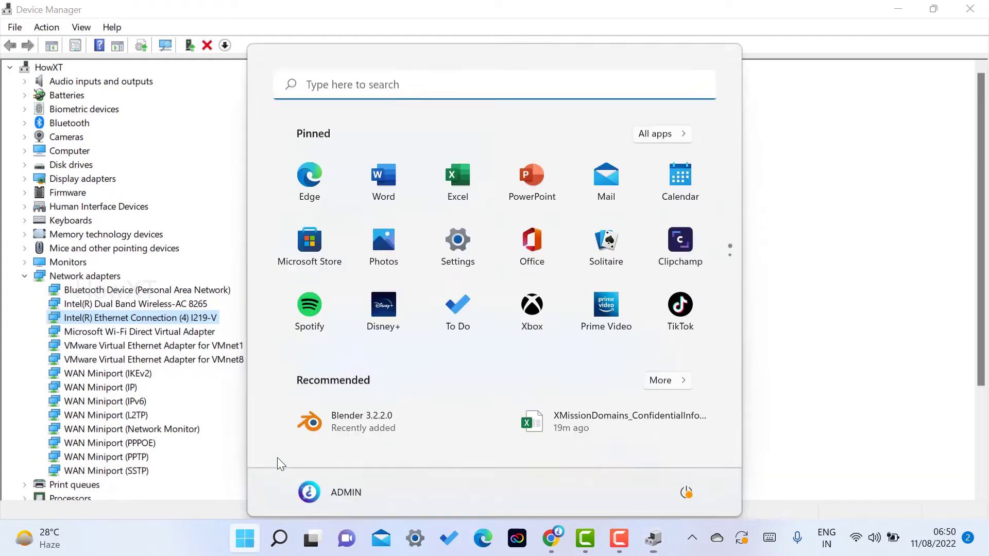
pyautogui.write('ch')
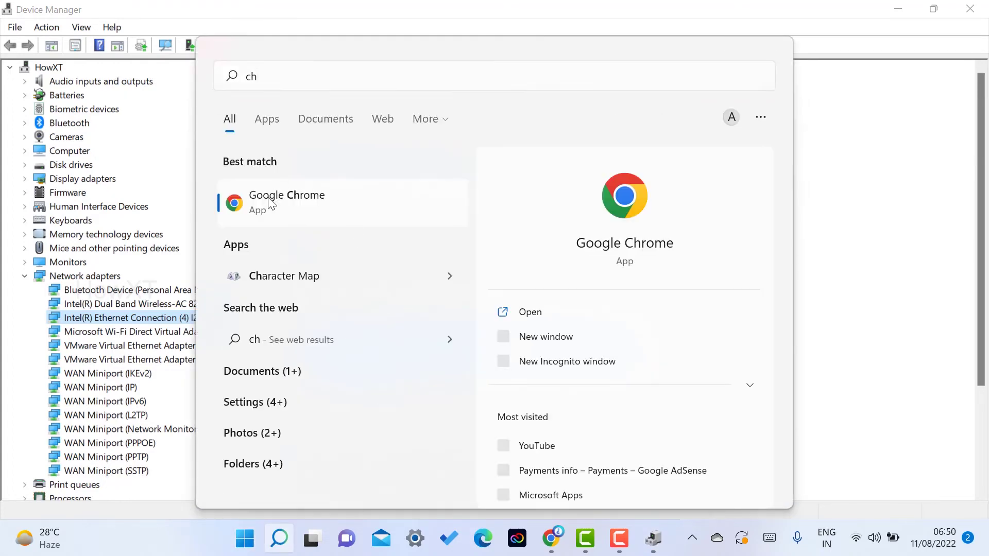
pyautogui.click(274, 202)
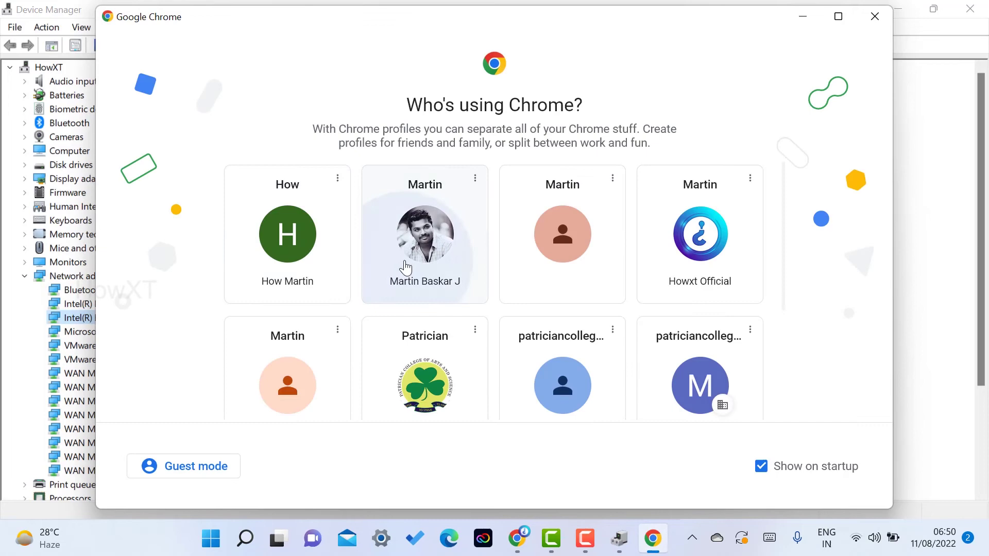
pyautogui.click(424, 242)
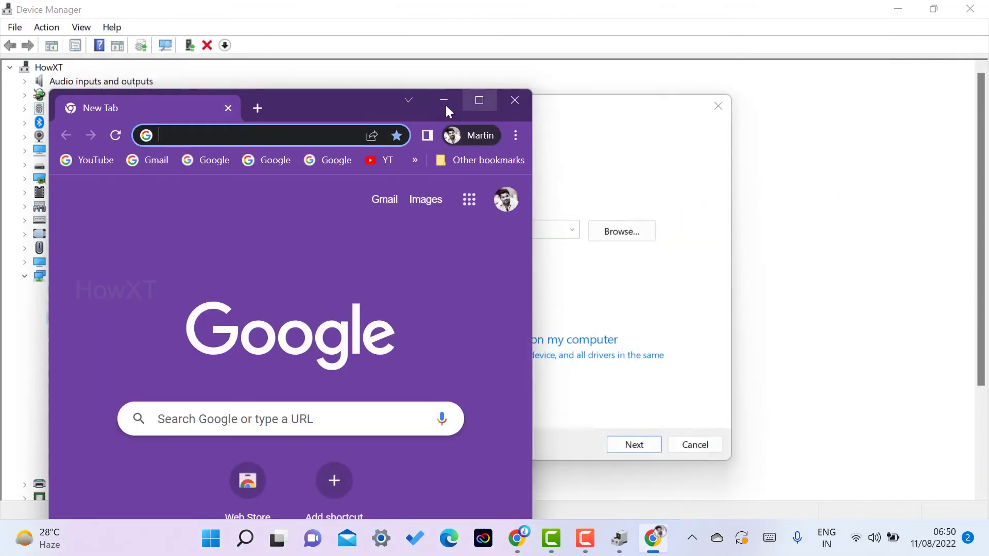
# Step: Search Google for 'internet ethernet 1219-v driver' from the omnibox suggestions
pyautogui.write('inter')
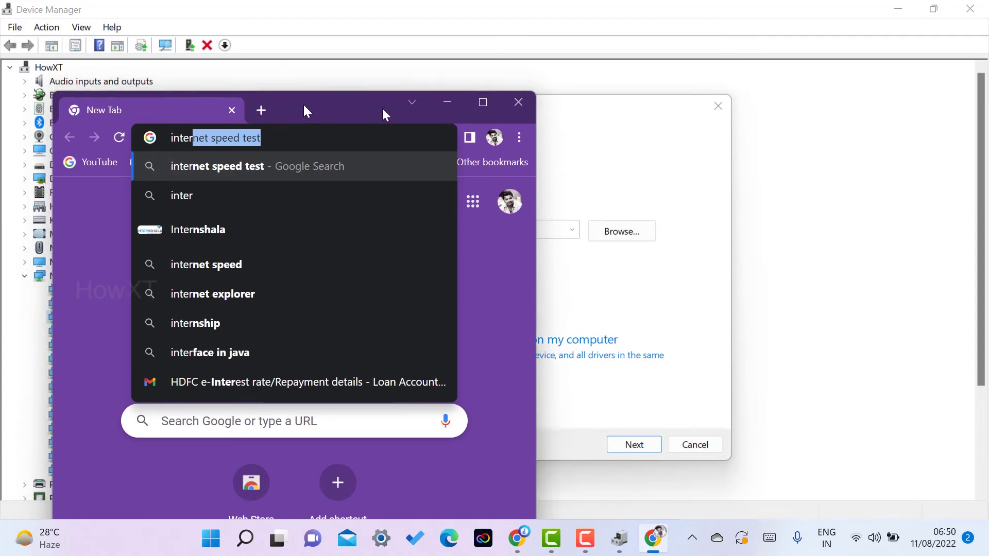
pyautogui.moveTo(383, 108); pyautogui.dragTo(519, 104)
pyautogui.press('BackSpace')
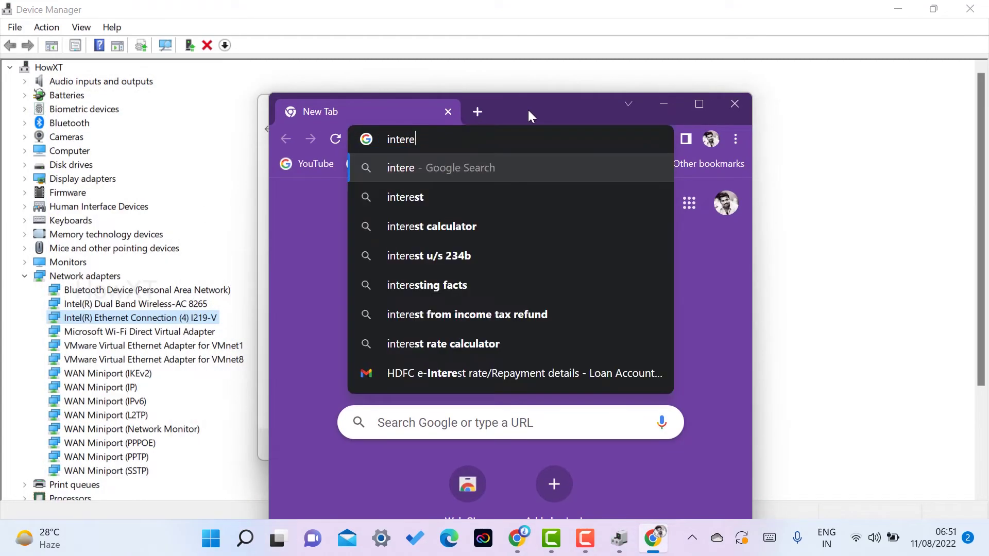
pyautogui.write('e')
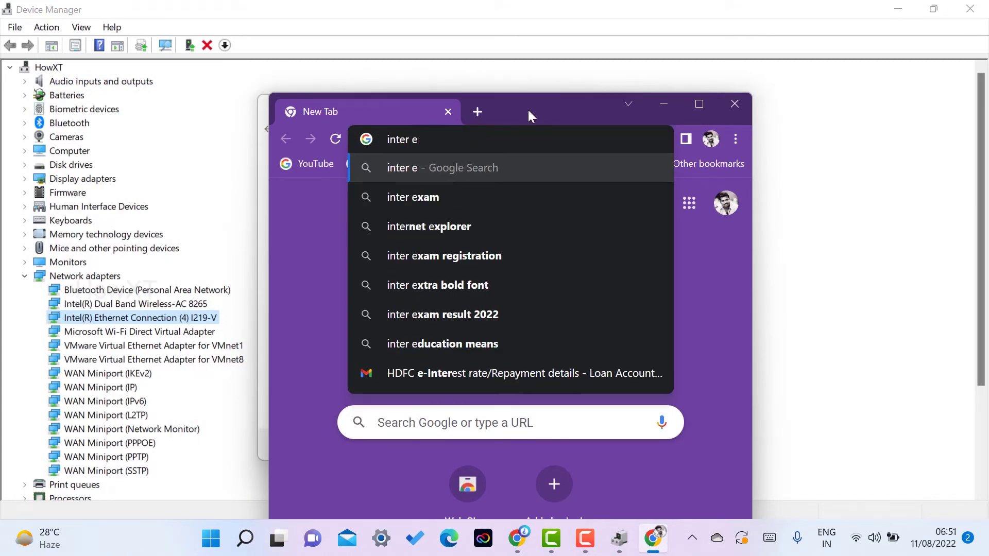
pyautogui.write('ther')
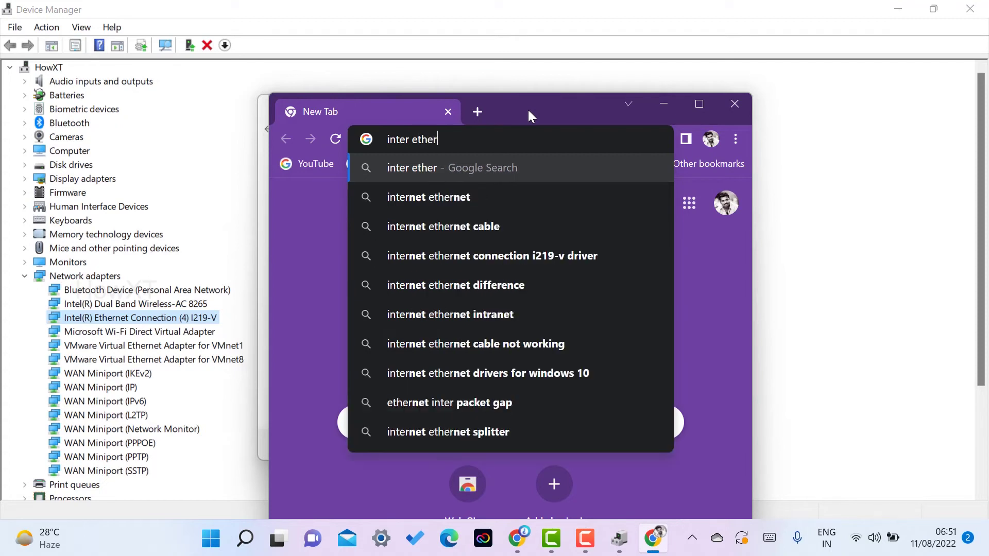
pyautogui.press('Down')
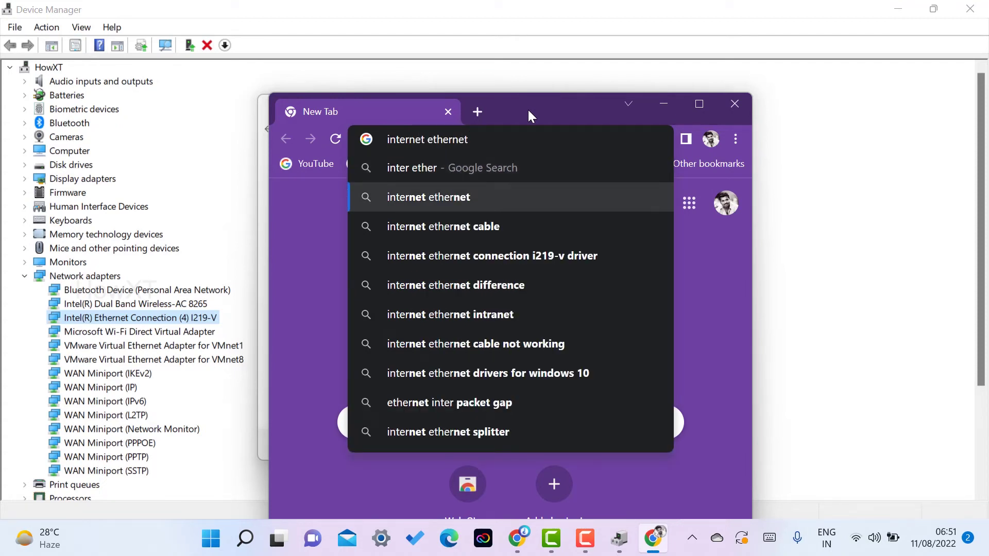
pyautogui.write('12')
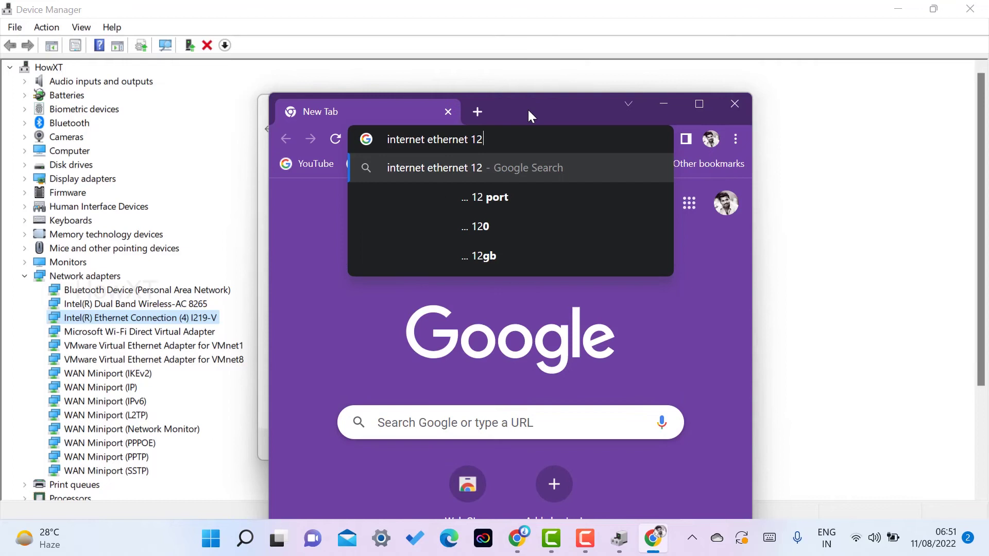
pyautogui.write('19')
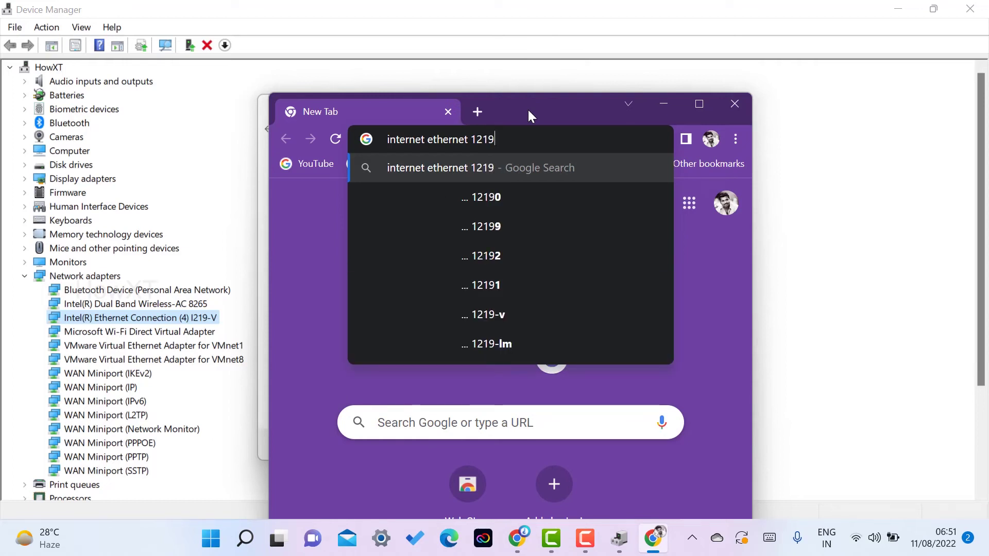
pyautogui.write('-v')
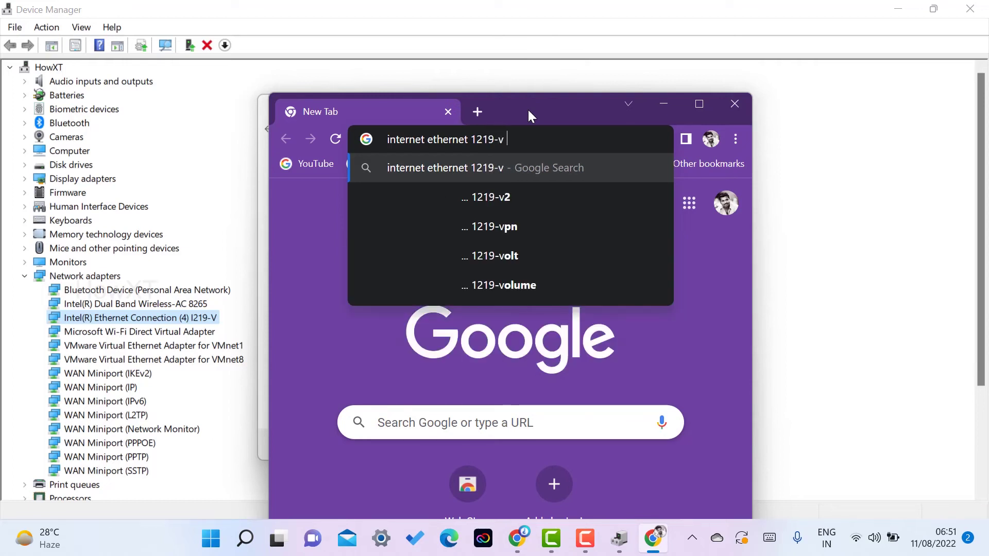
pyautogui.press('Down')
pyautogui.press('Return')
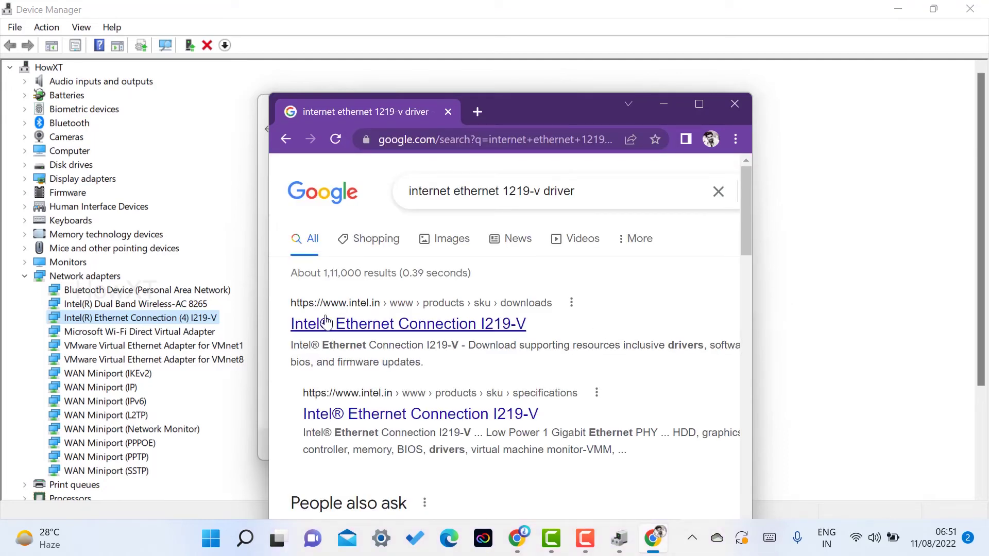
# Step: Open Intel's Ethernet Connection I219-V downloads page, scroll to its driver list, then restore Chrome's window
pyautogui.click(699, 104)
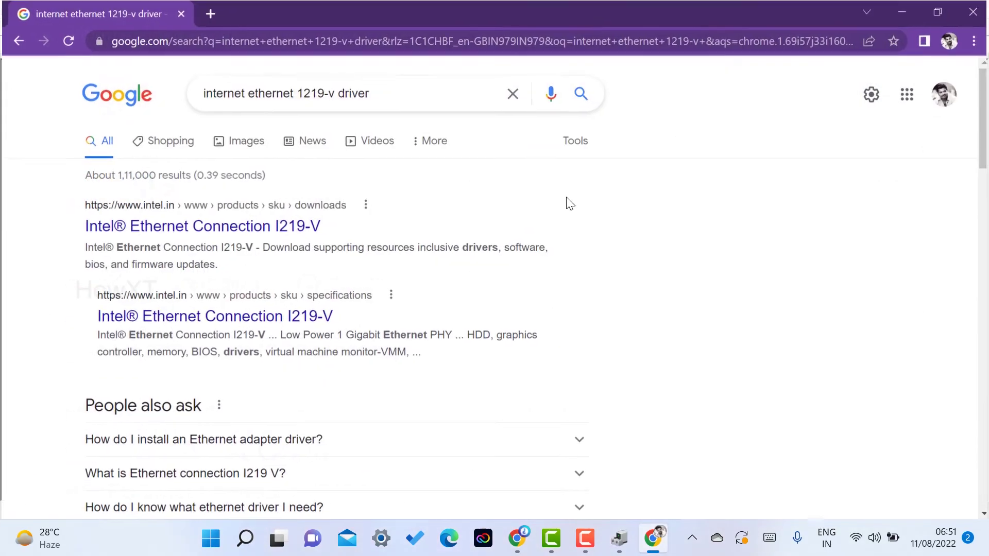
pyautogui.click(253, 232)
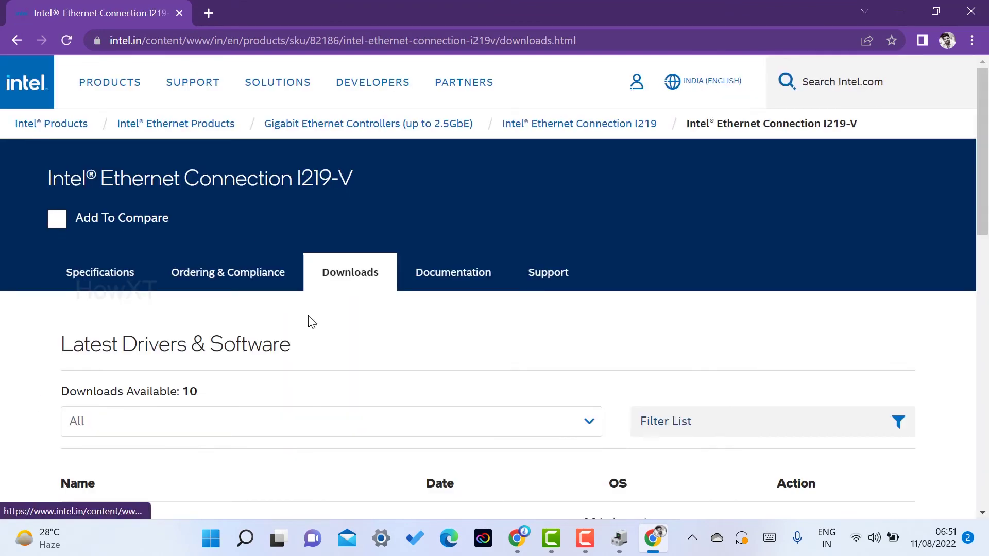
pyautogui.scroll(-6, 369, 329)
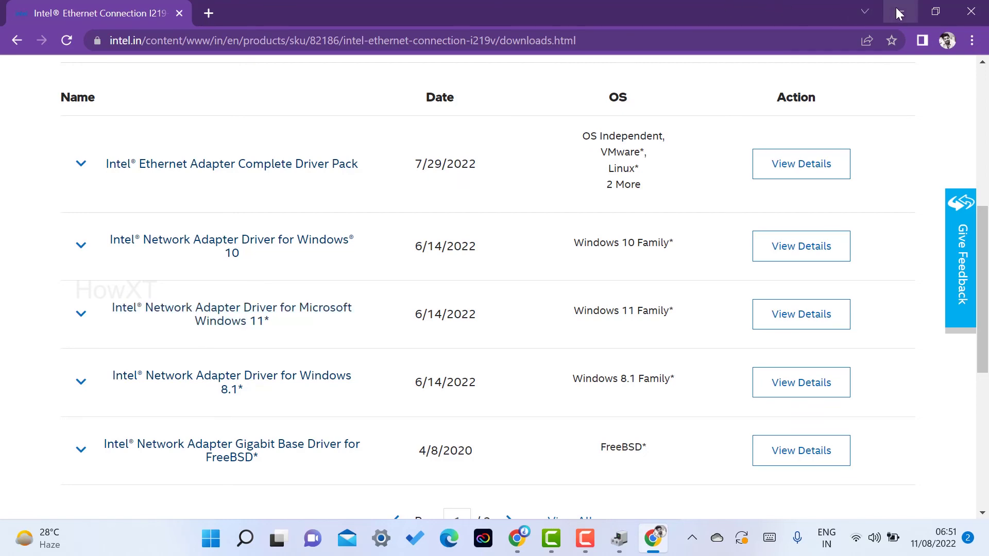
pyautogui.click(935, 12)
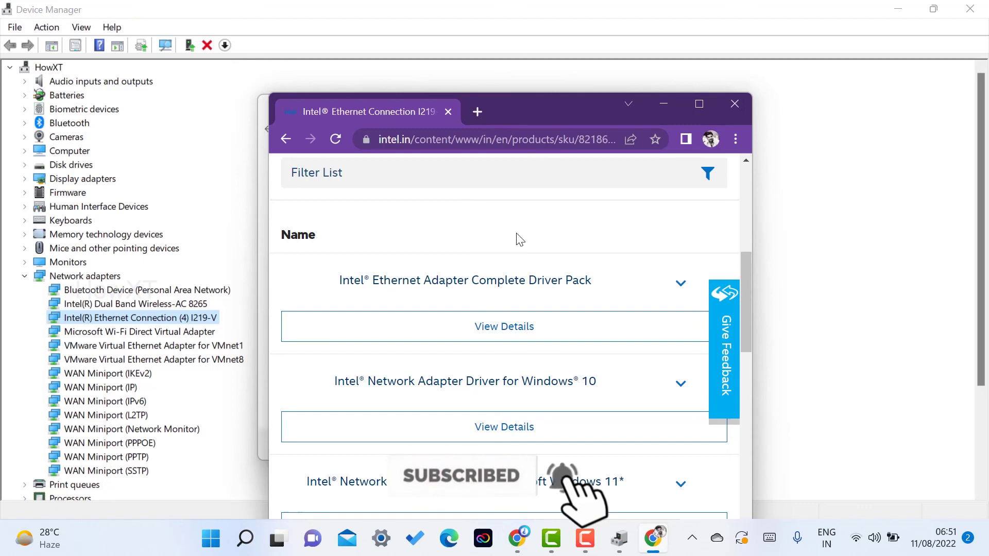
# Step: Minimize Chrome to bring back the Browse for drivers on your computer dialog
pyautogui.click(667, 104)
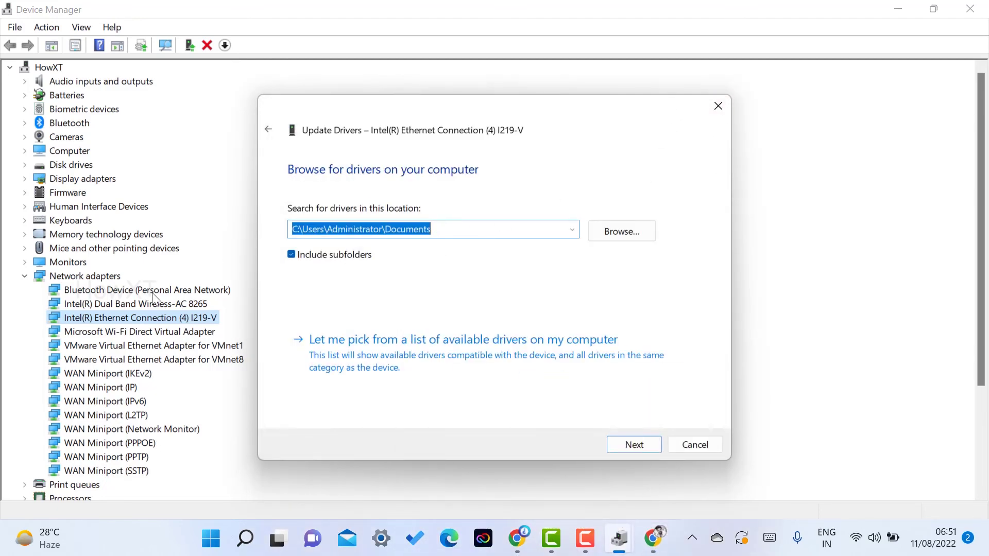